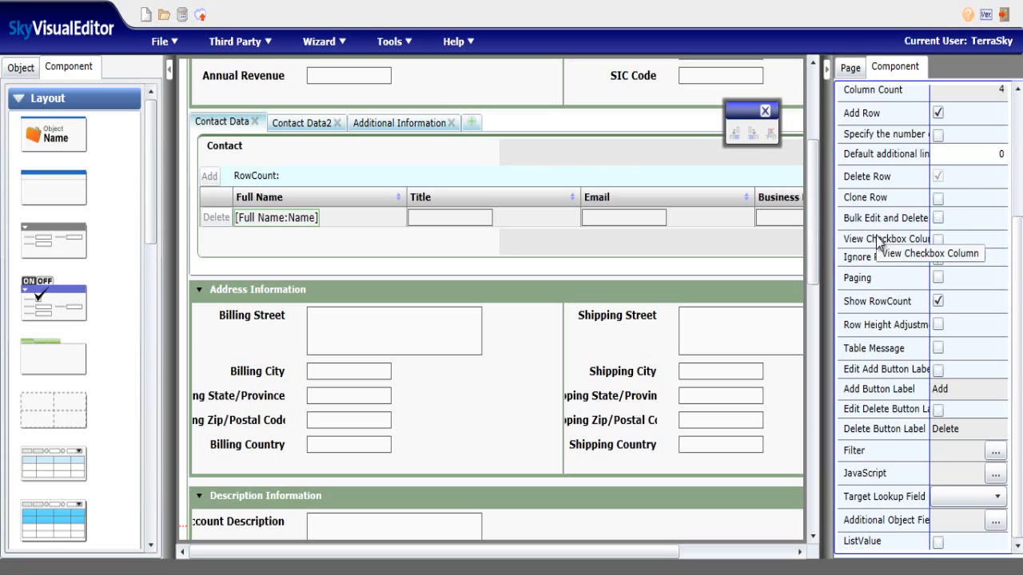
Step: Enable bulk edit and delete for the Contact table on the Contact Data tab
left_click(938, 218)
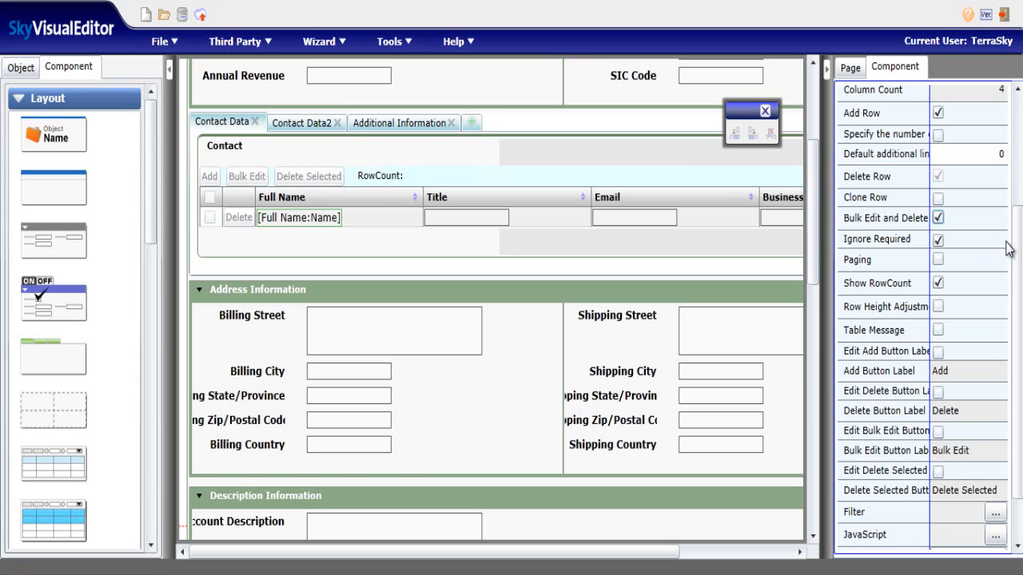
Step: Try out a Contact table filter for Mailing City containing Austin, and leave the filter wizard without saving
scroll(1015, 294, "down", 1)
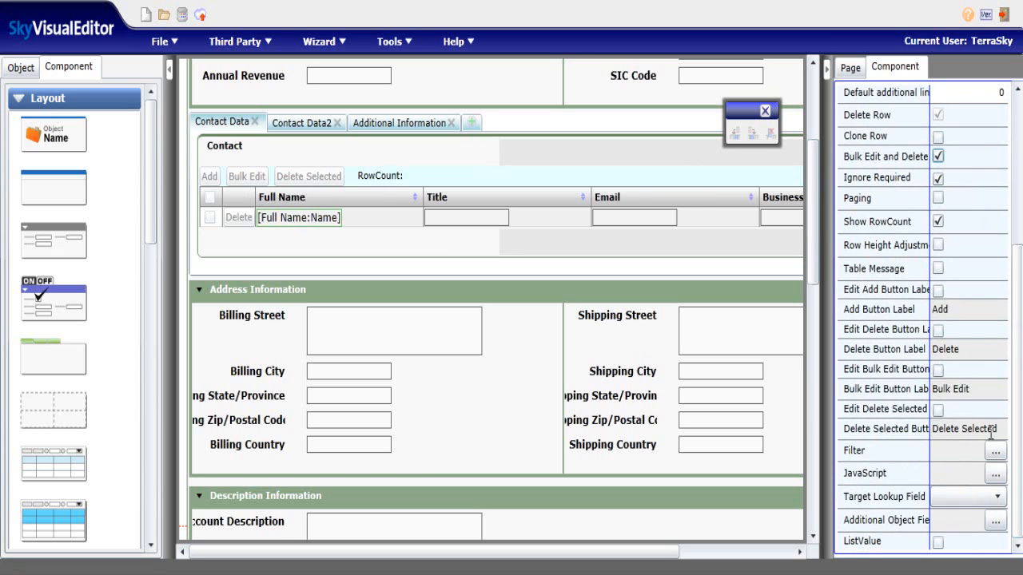
left_click(992, 455)
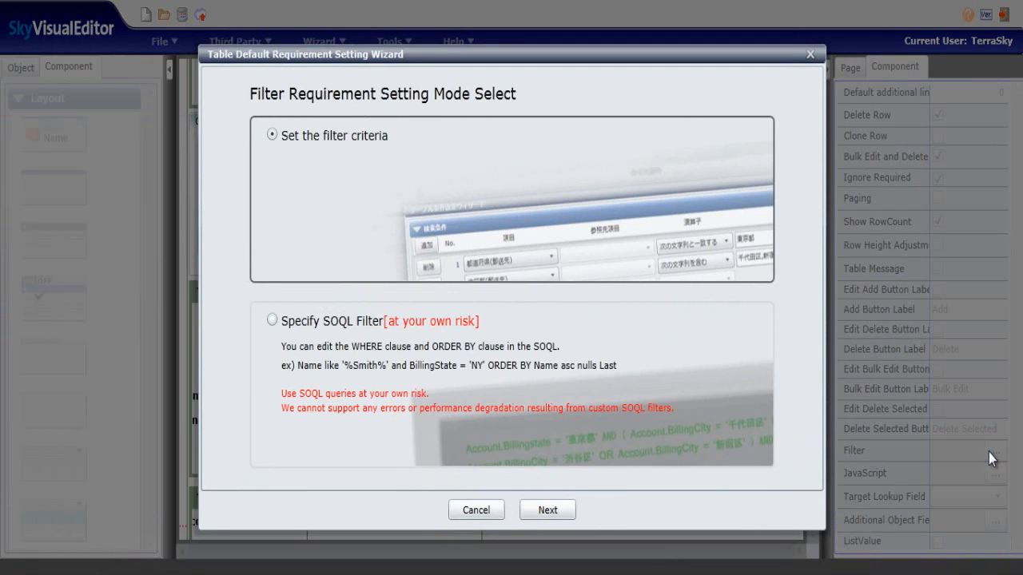
left_click(533, 518)
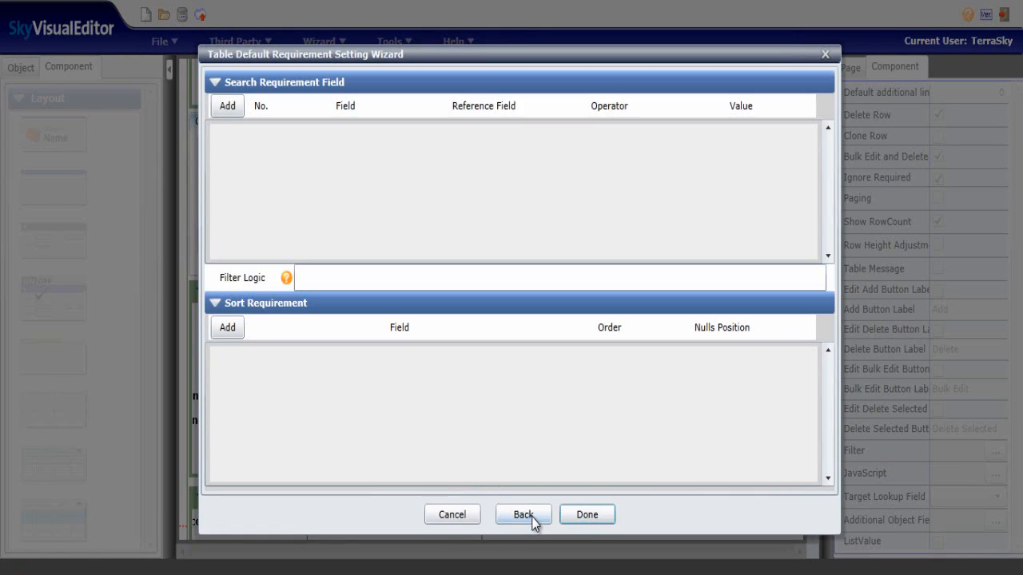
left_click(227, 106)
left_click(334, 144)
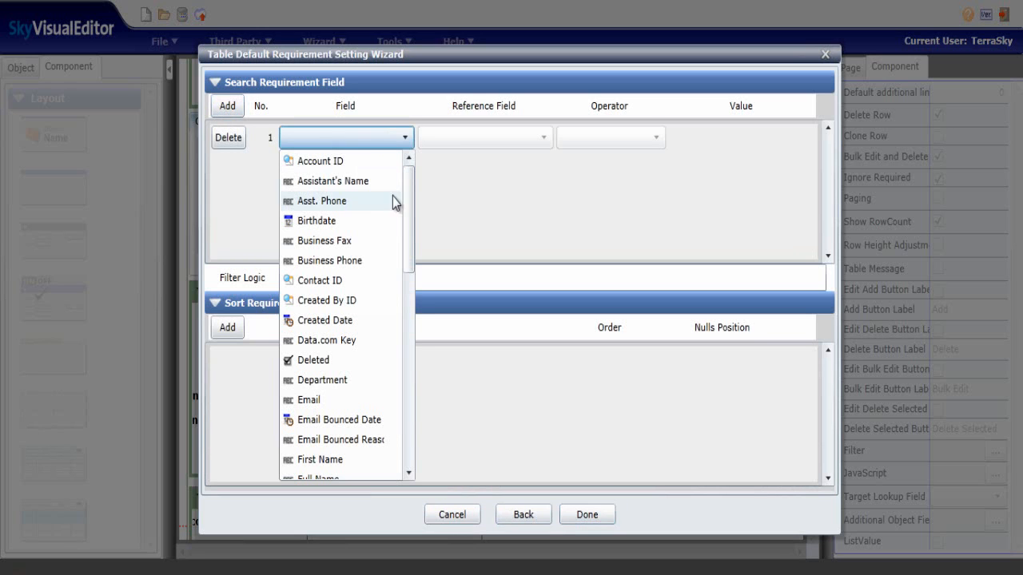
left_click_drag(410, 210, 414, 363)
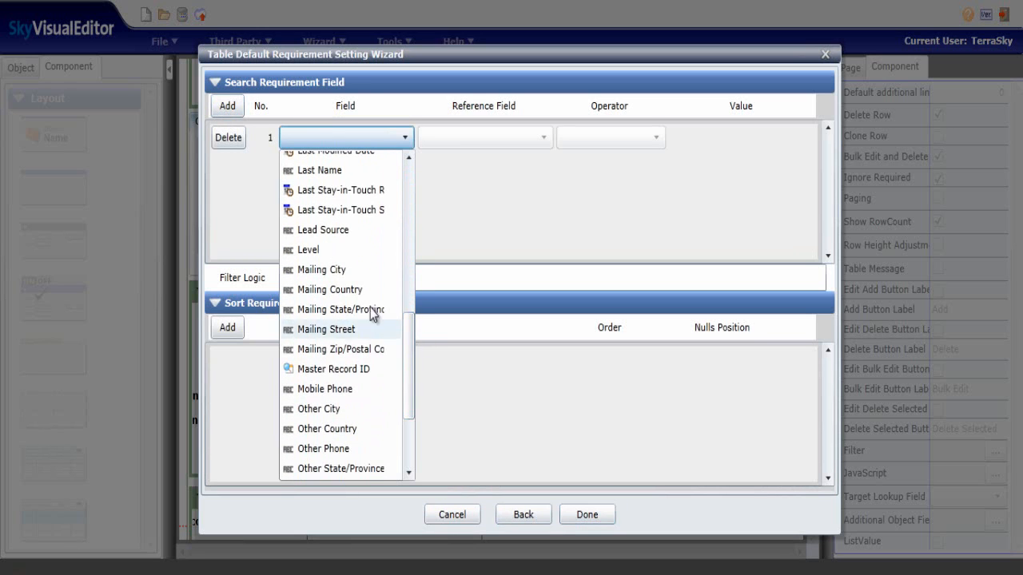
left_click(341, 269)
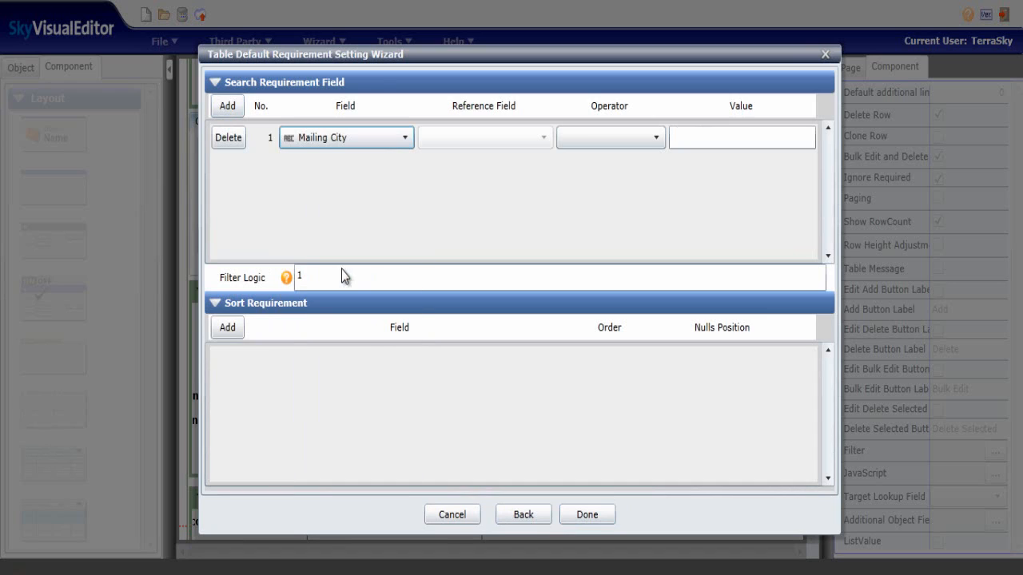
left_click(657, 136)
left_click(638, 200)
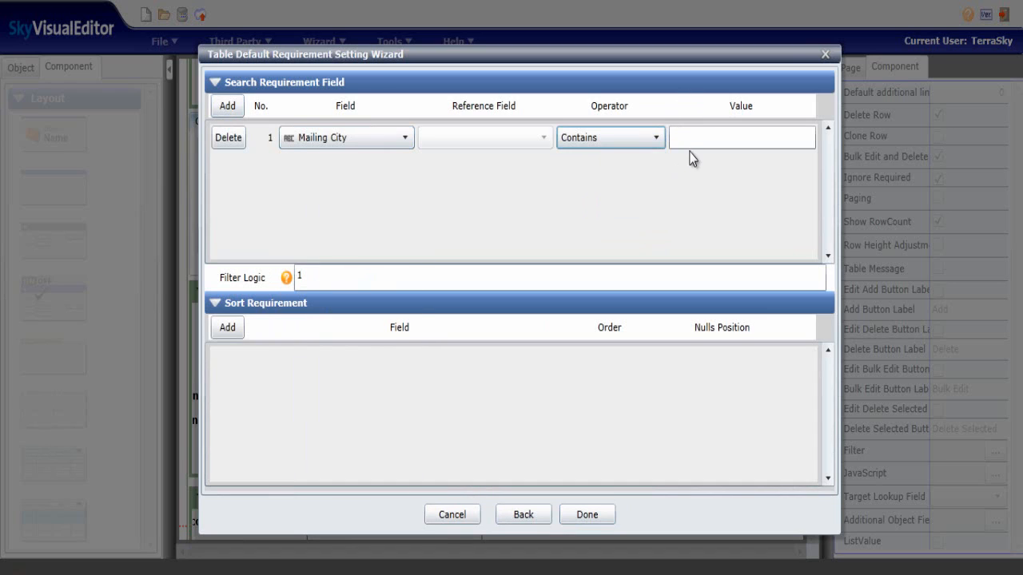
left_click(696, 139)
type("Austr")
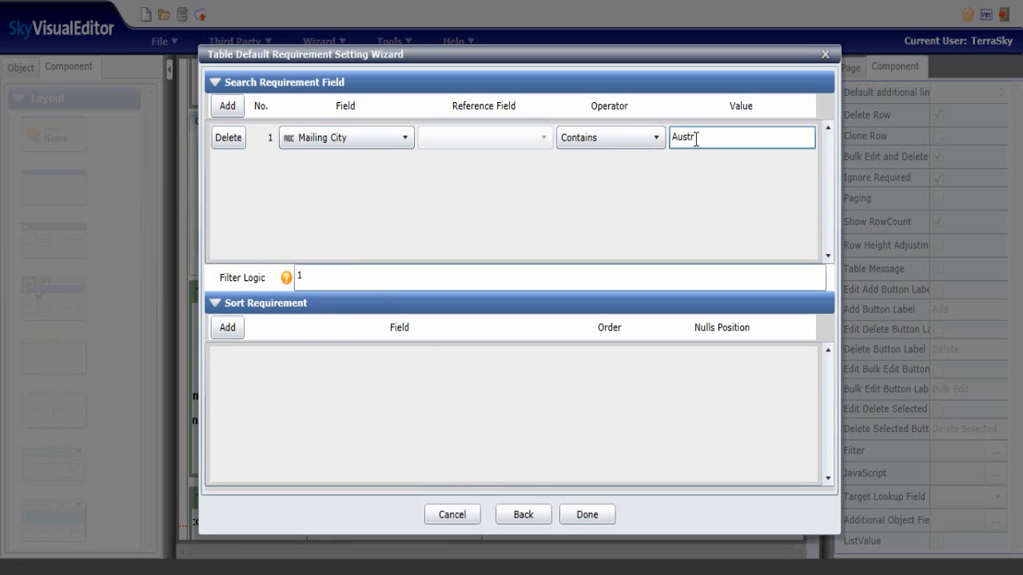
key("BackSpace")
type("in")
left_click(451, 515)
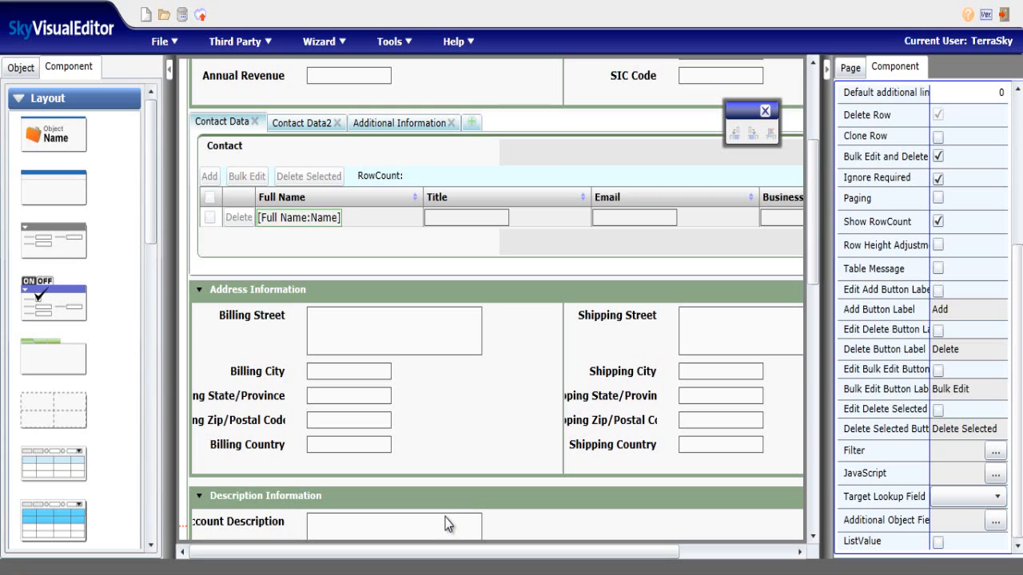
Step: Enable paging for the Contact table and set it to show 25 rows
left_click(937, 199)
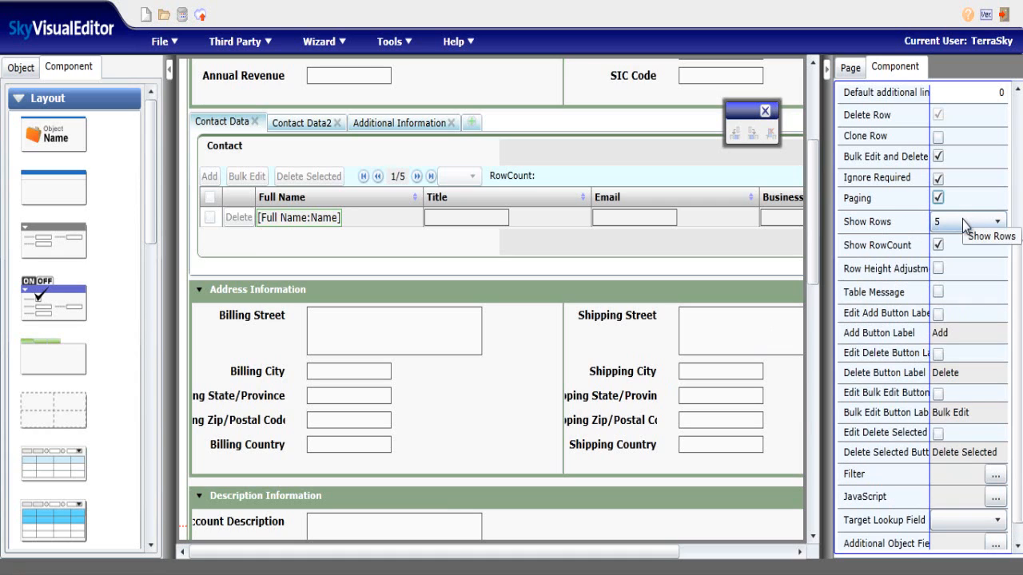
left_click(962, 219)
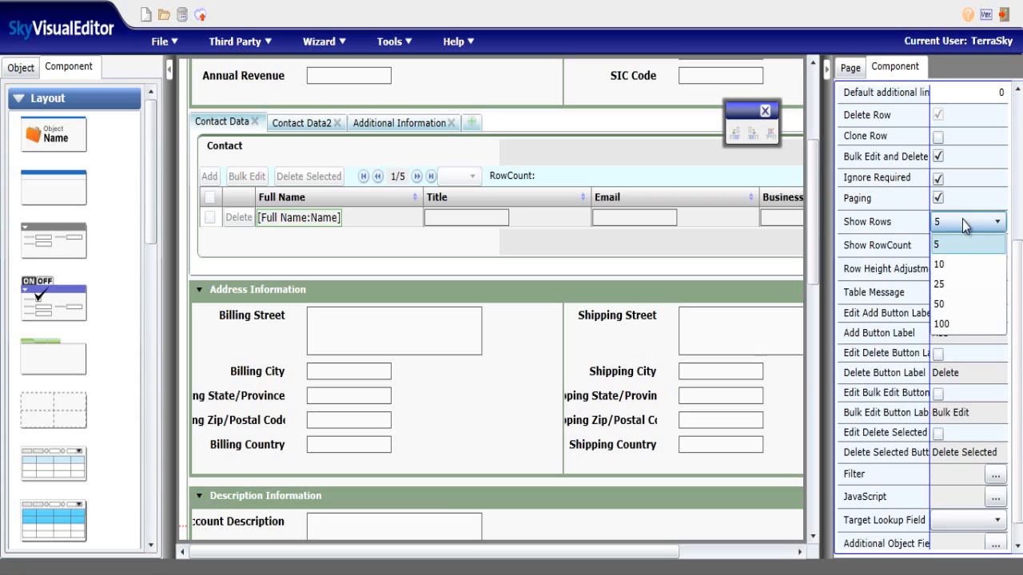
left_click(959, 288)
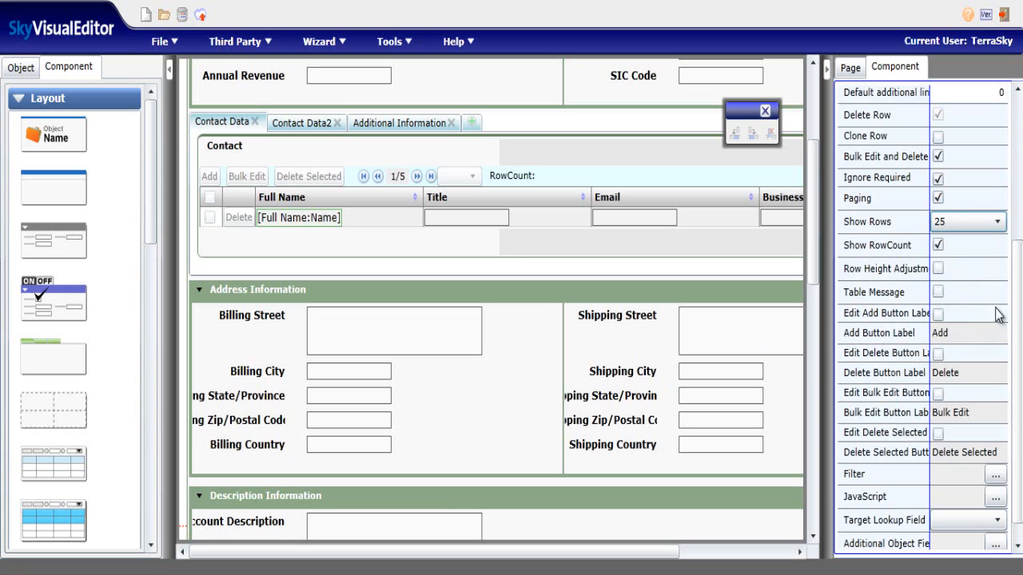
Step: Examine the output tag options available for the Contact table
left_click_drag(1015, 330, 1002, 197)
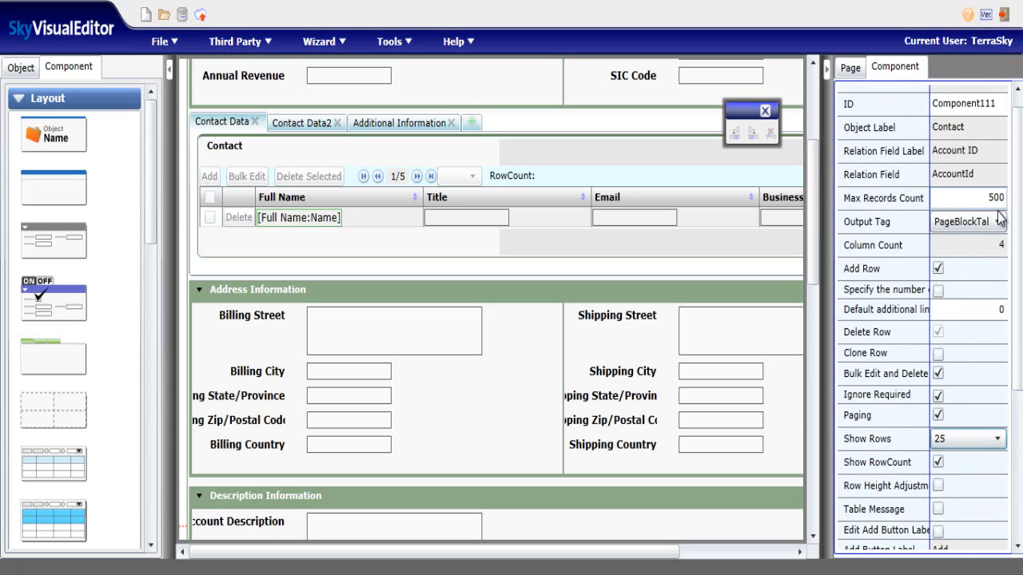
left_click(998, 224)
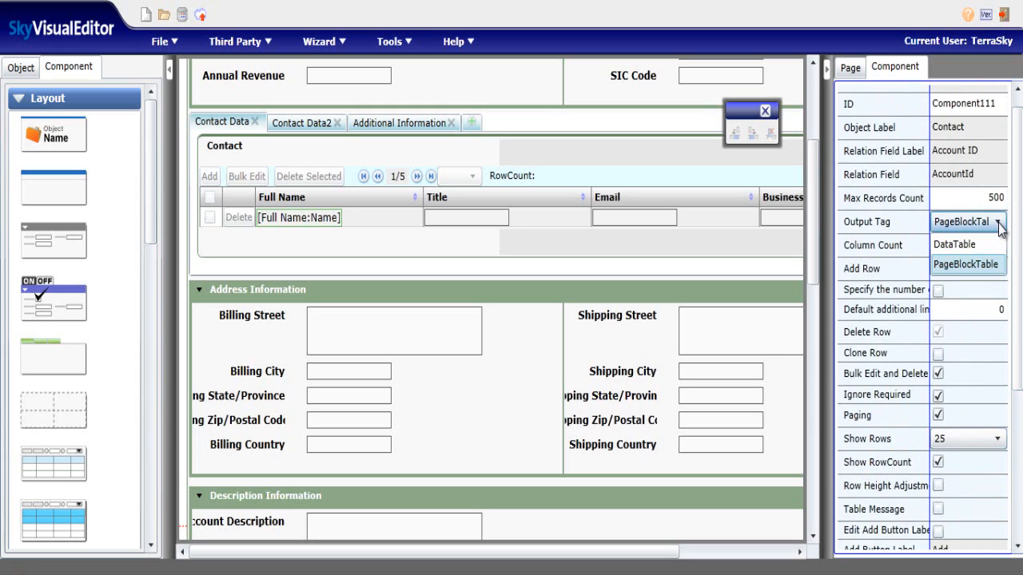
left_click(999, 225)
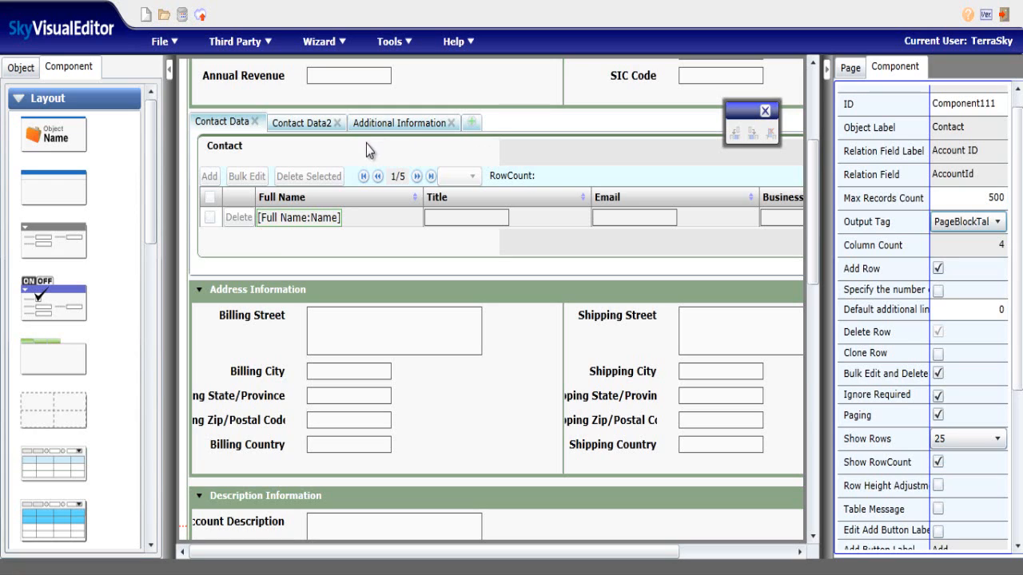
Step: Add a three-column DataTable for the Contact object to the Contact Data2 tab, narrowing its first column and widening the second
left_click(299, 126)
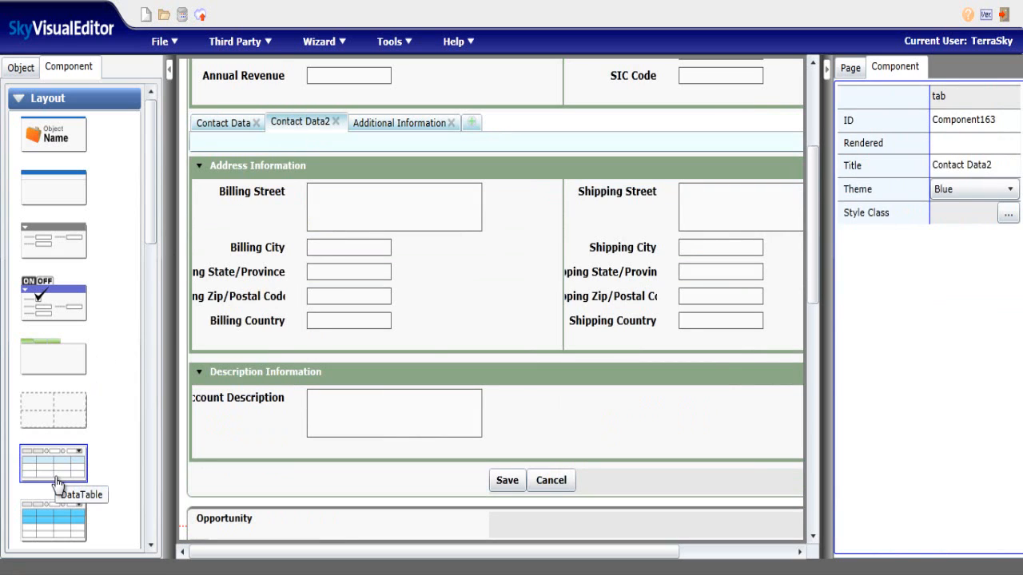
left_click_drag(56, 470, 231, 157)
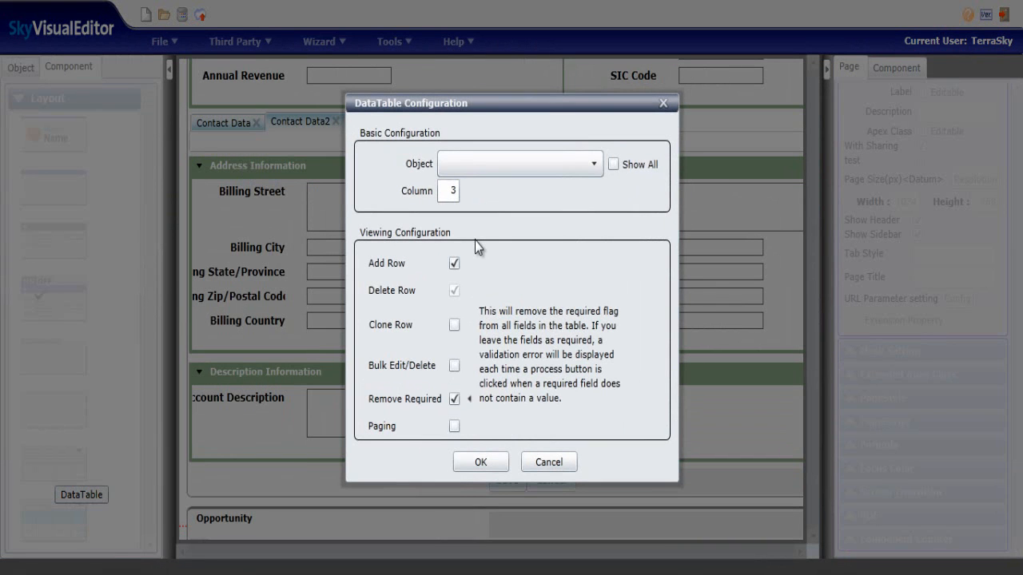
left_click(496, 167)
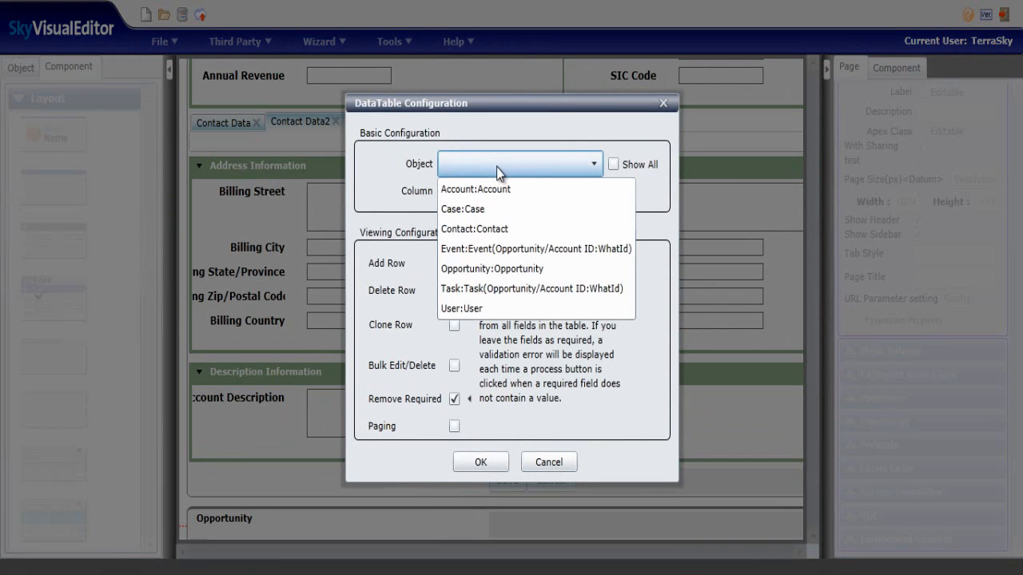
left_click(495, 231)
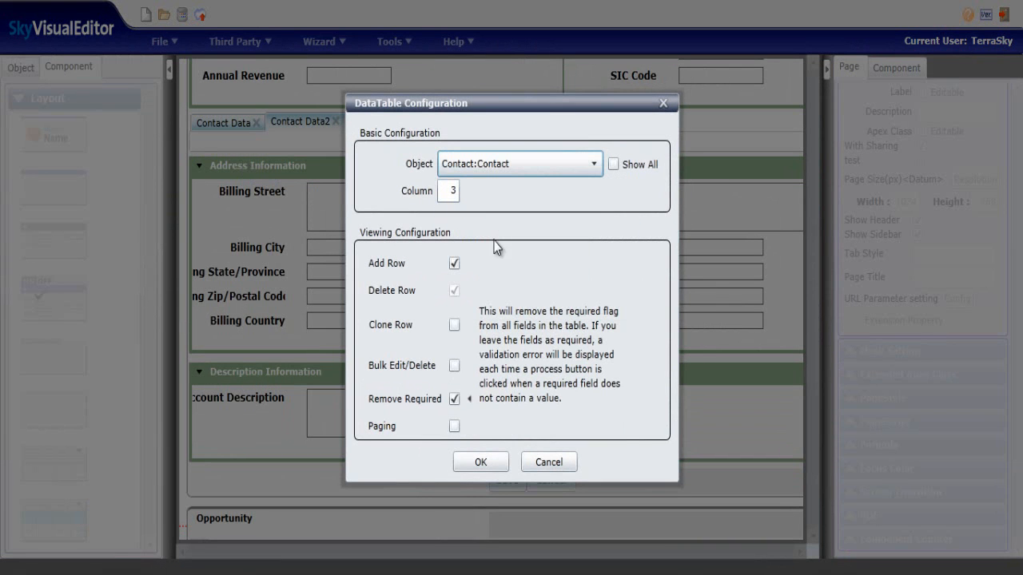
left_click(480, 464)
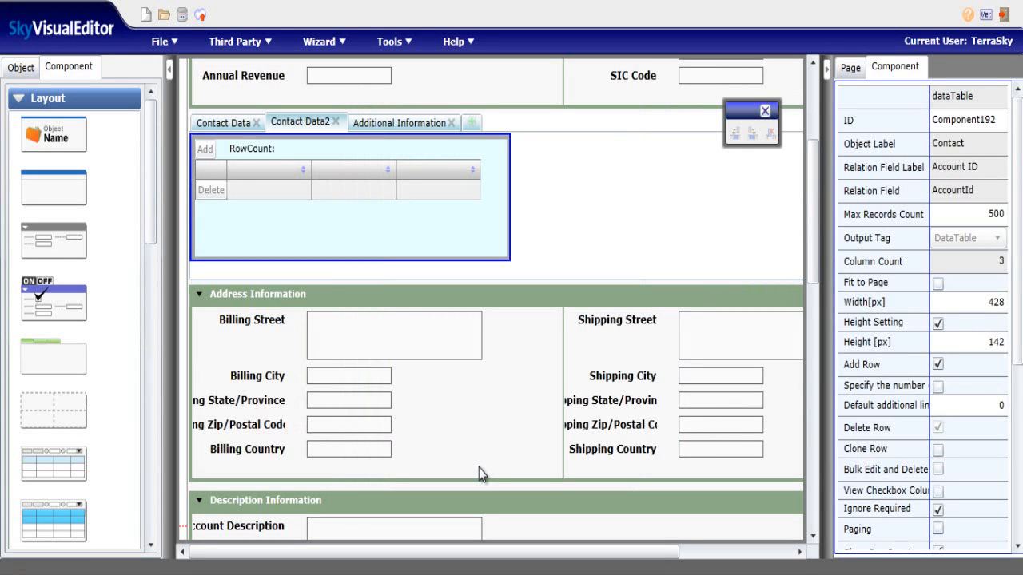
left_click_drag(311, 171, 263, 185)
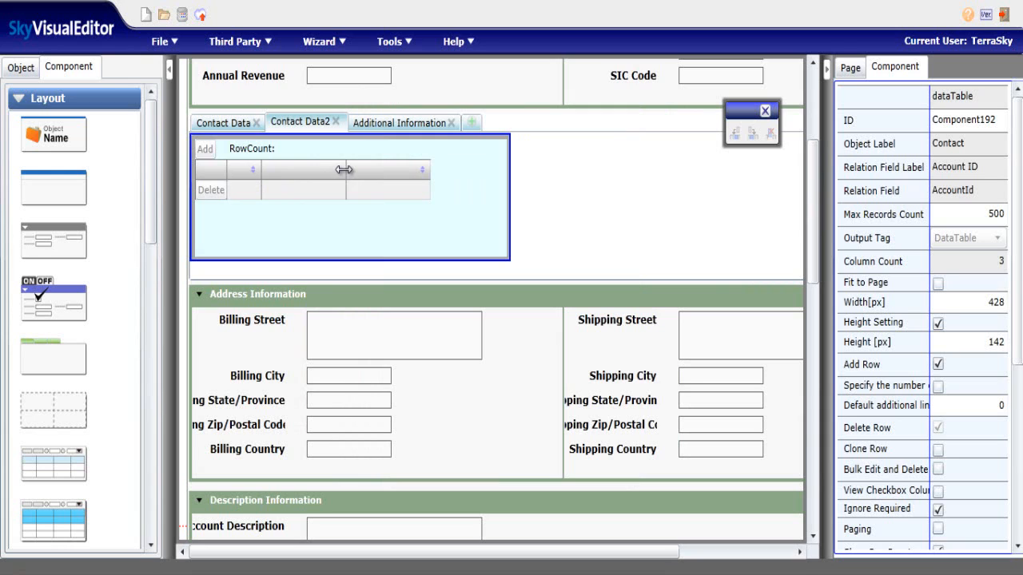
left_click_drag(342, 173, 405, 173)
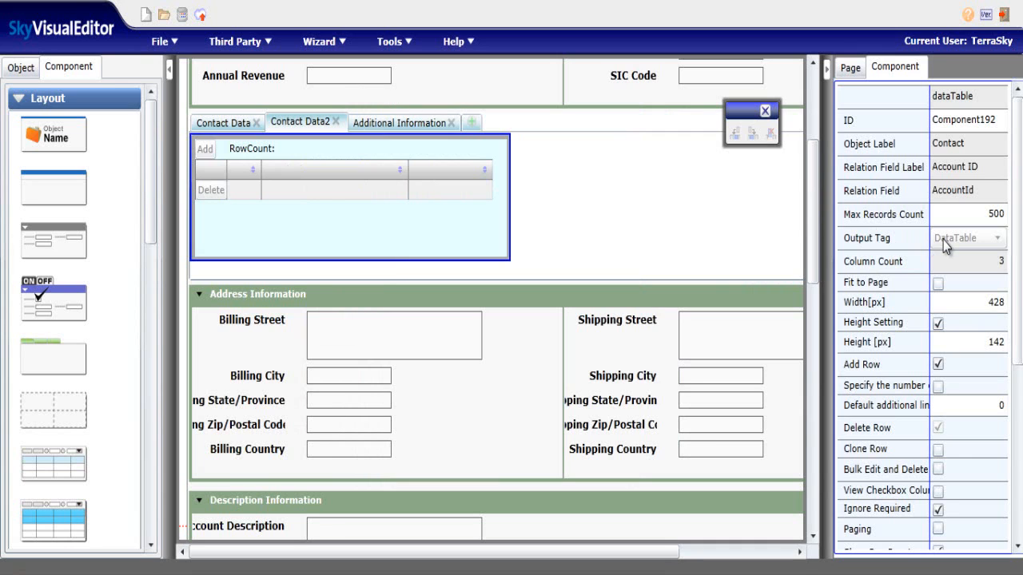
Step: Change the output tag of the Contact Data tab's table to DataTable and narrow its Title column
left_click(218, 128)
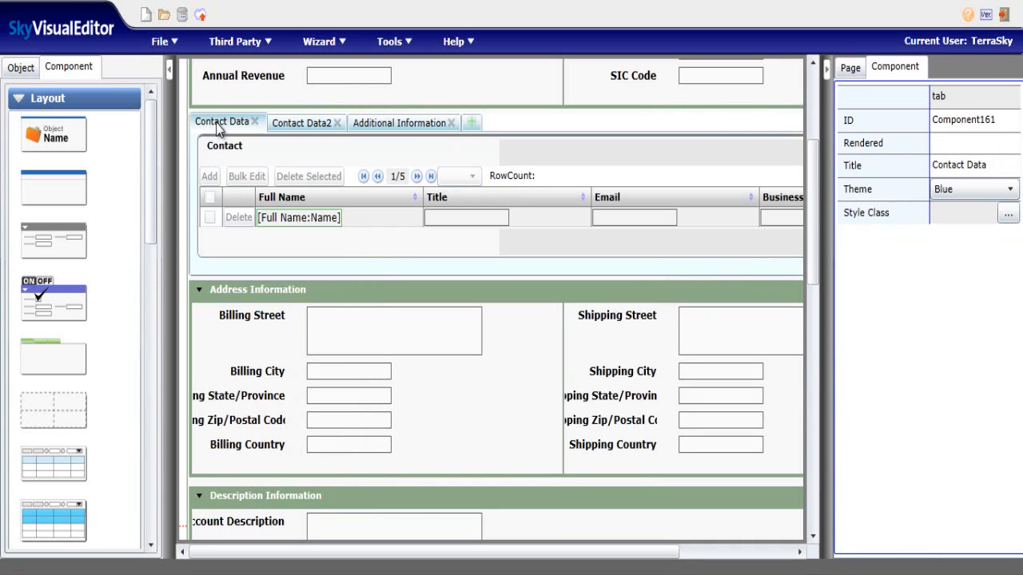
left_click(662, 186)
left_click(959, 227)
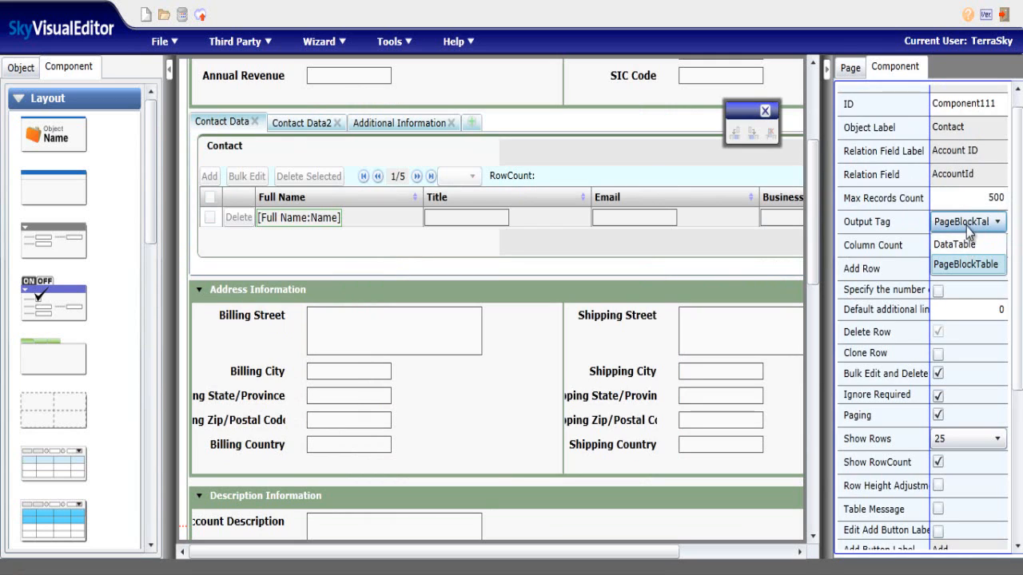
left_click(969, 226)
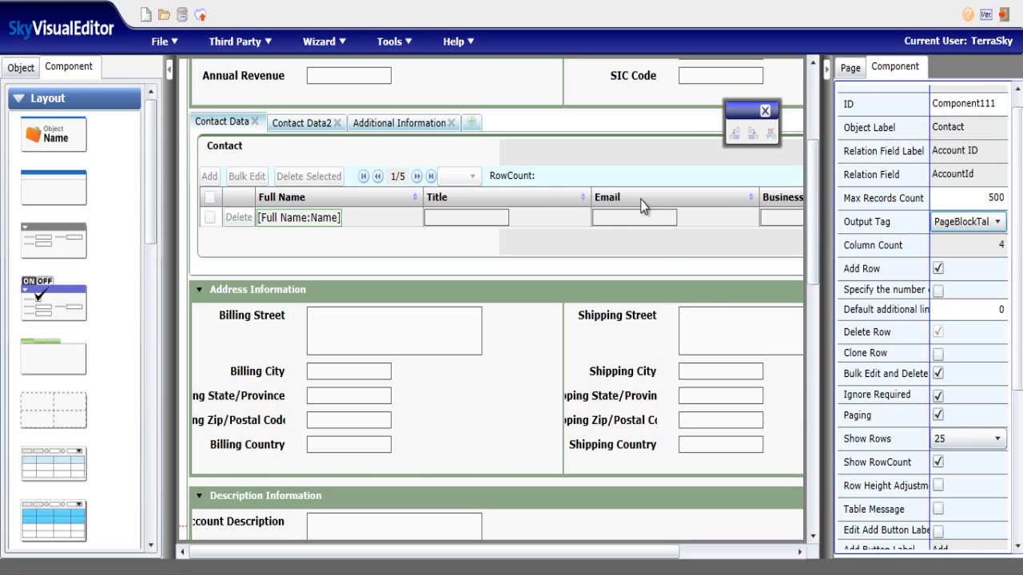
left_click(959, 223)
left_click(962, 243)
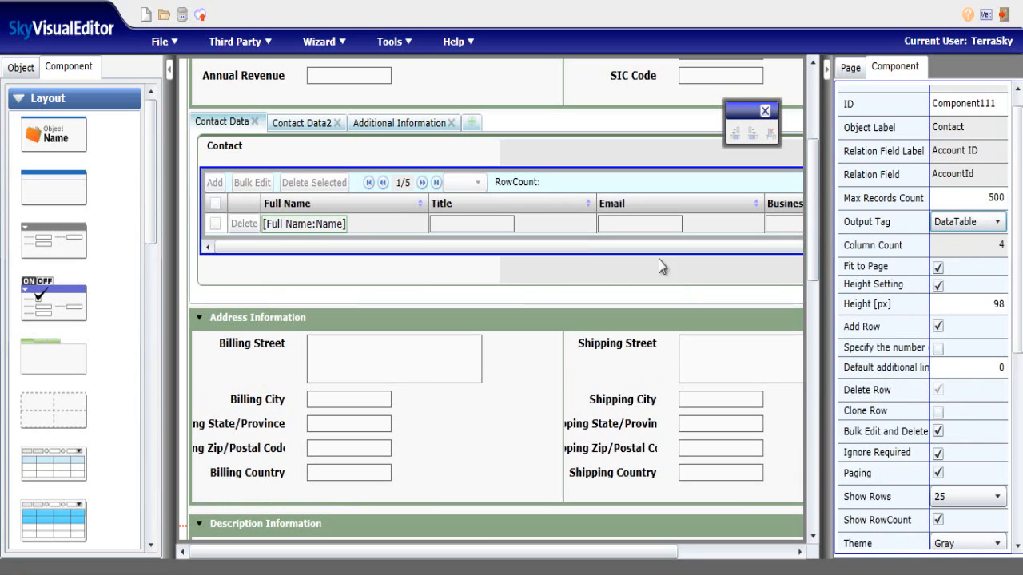
left_click_drag(596, 205, 535, 223)
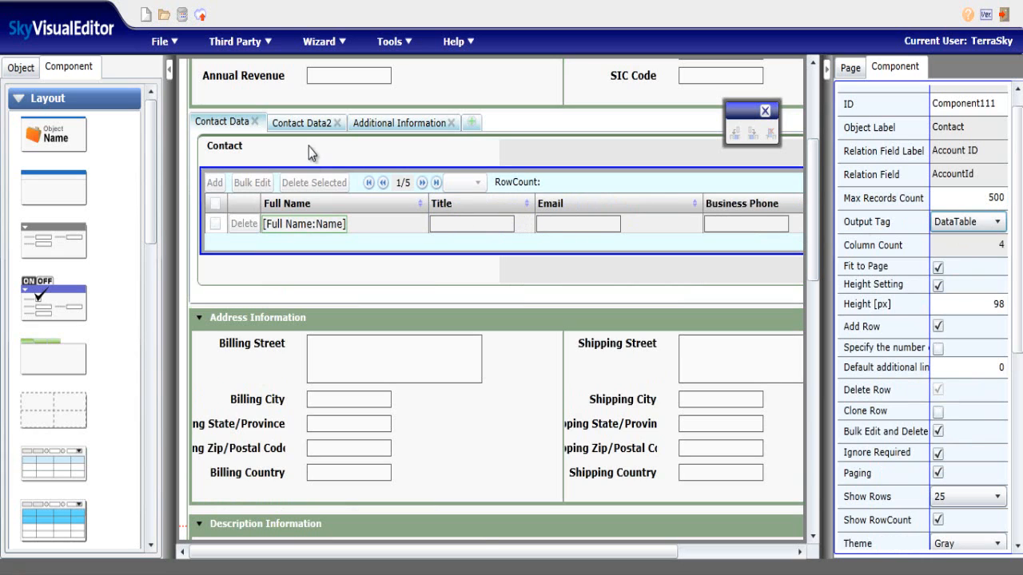
Step: Add a page block to the Contact Data2 tab and move the Contact DataTable into it
left_click(302, 125)
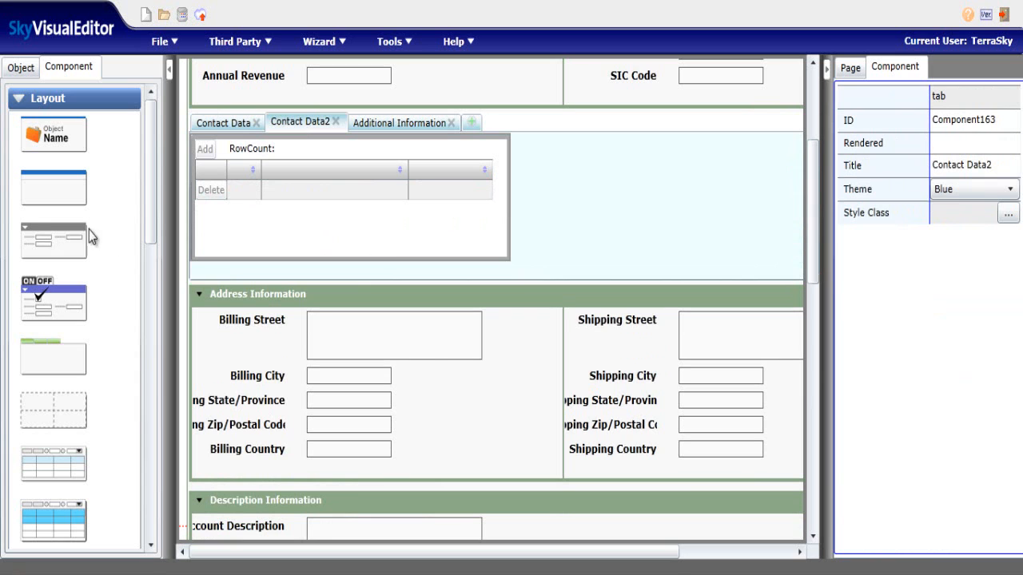
left_click(72, 205)
left_click_drag(73, 204, 221, 258)
left_click_drag(301, 154, 314, 171)
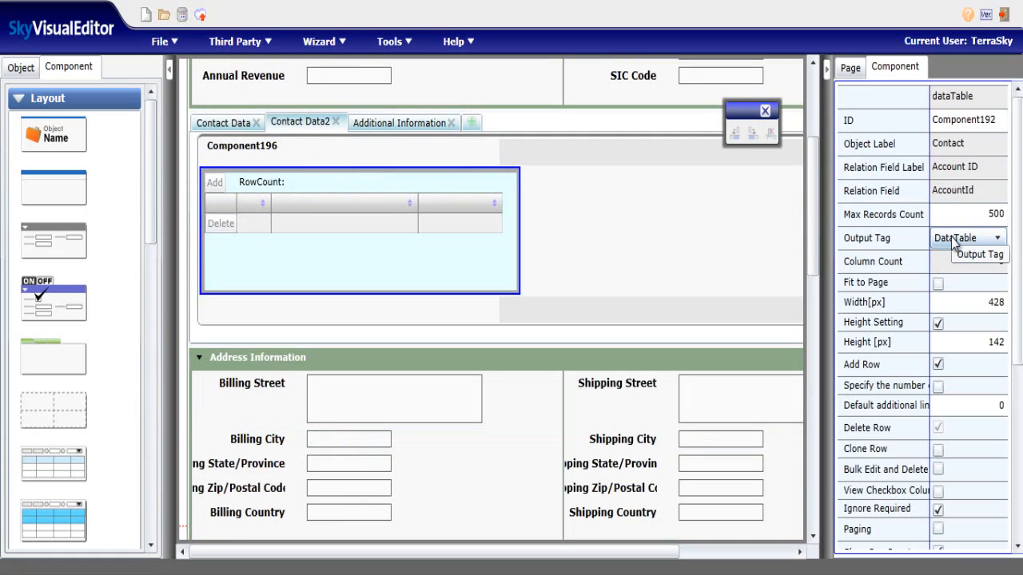
Step: Set the output tag of the Contact Data2 table to PageBlockTable
left_click(952, 240)
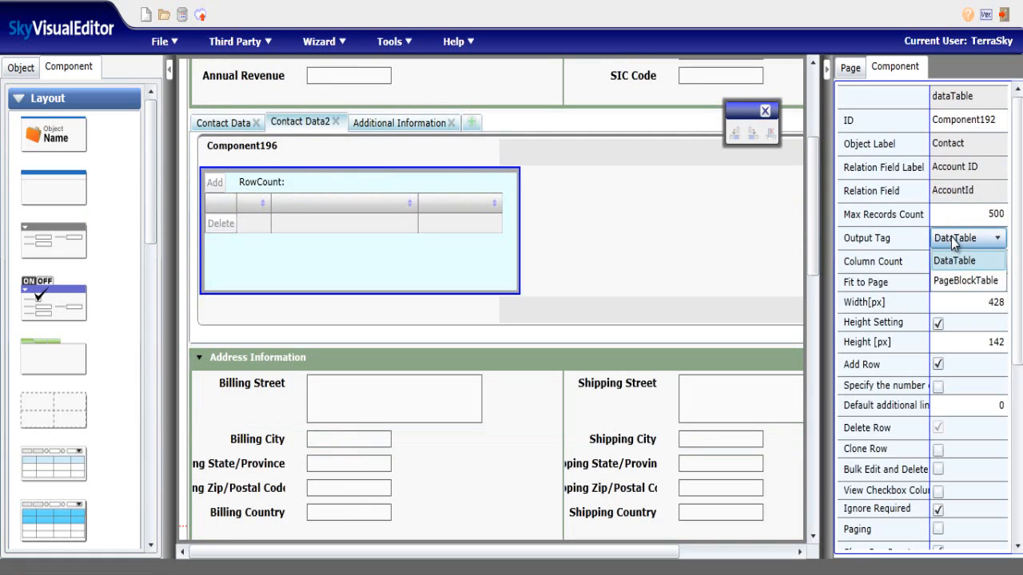
left_click(962, 282)
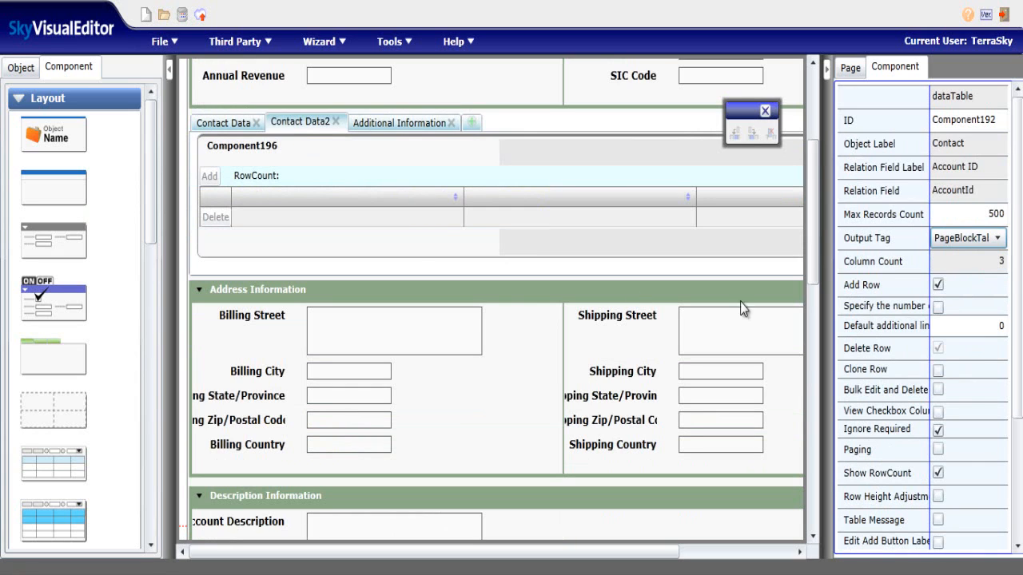